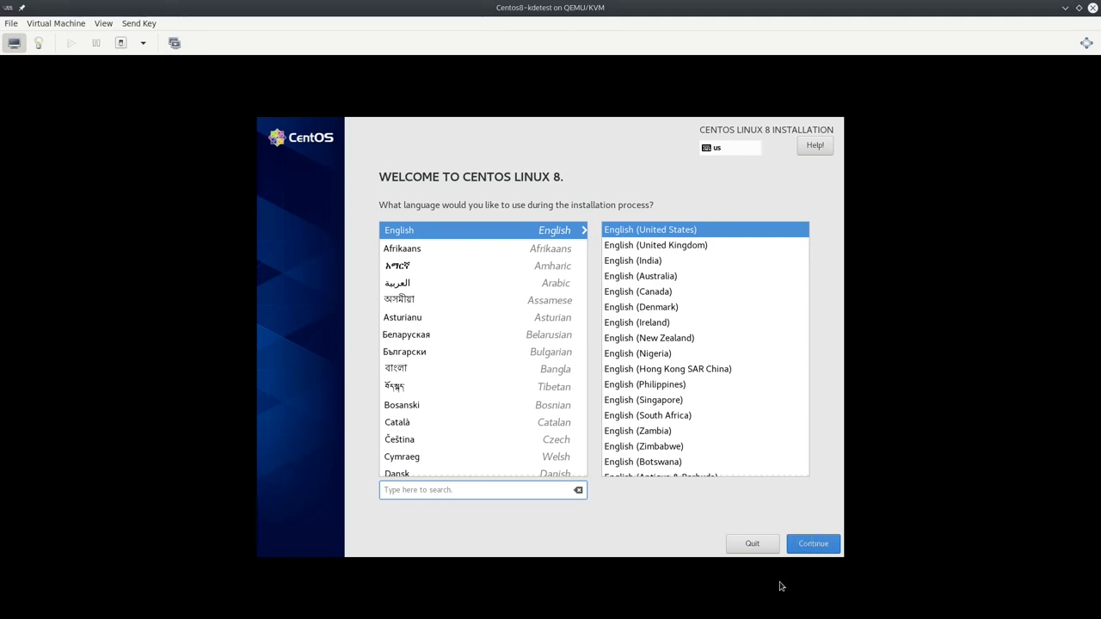
Step: Accept English (United States) as the installation language and check the installation source settings
left_click(803, 537)
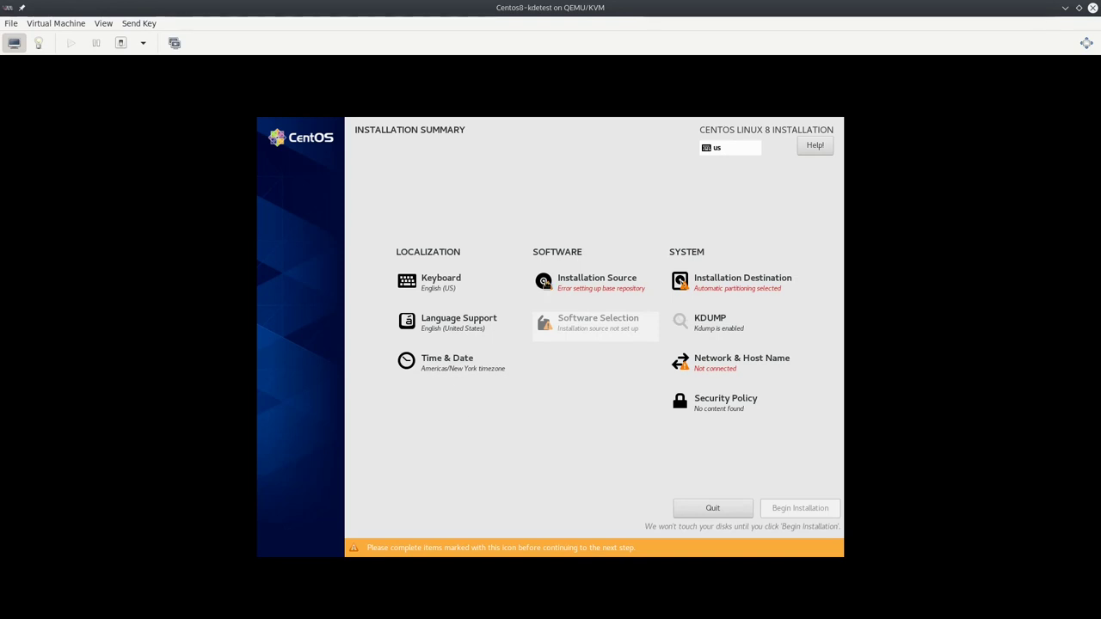
left_click(593, 294)
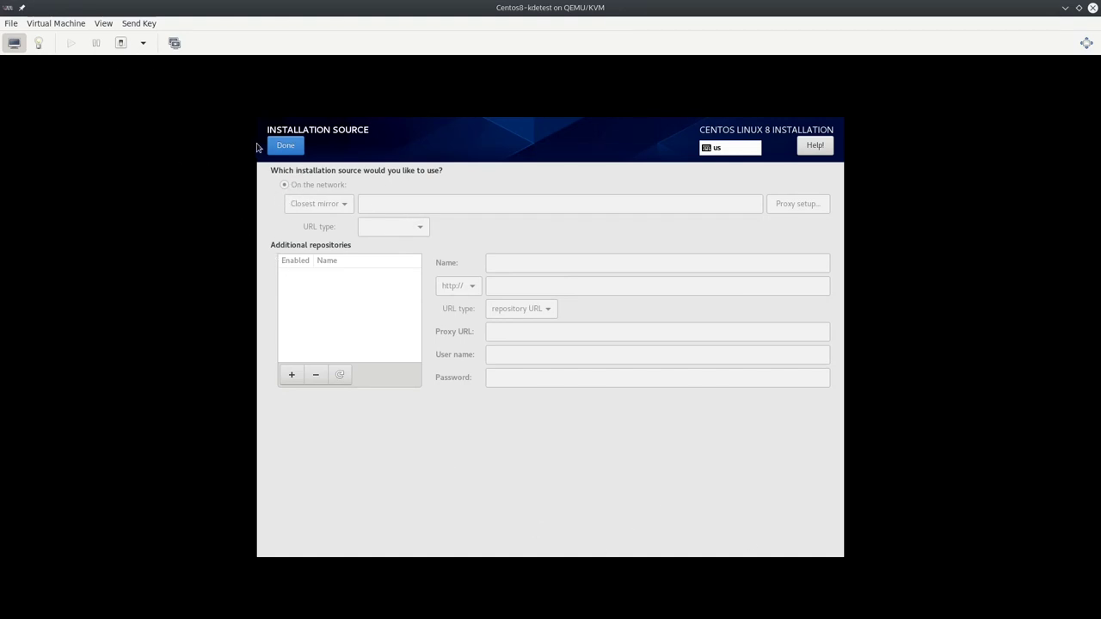
left_click(293, 146)
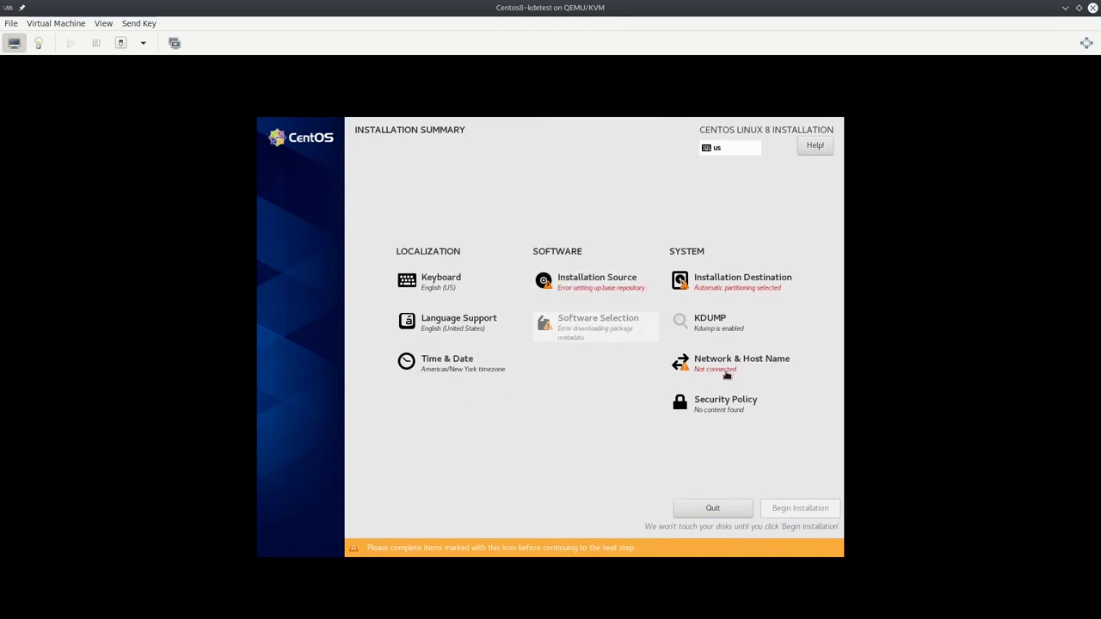
Step: Enable the Ethernet (enp1s0) connection and apply the host name centos8test.natdomain
left_click(727, 368)
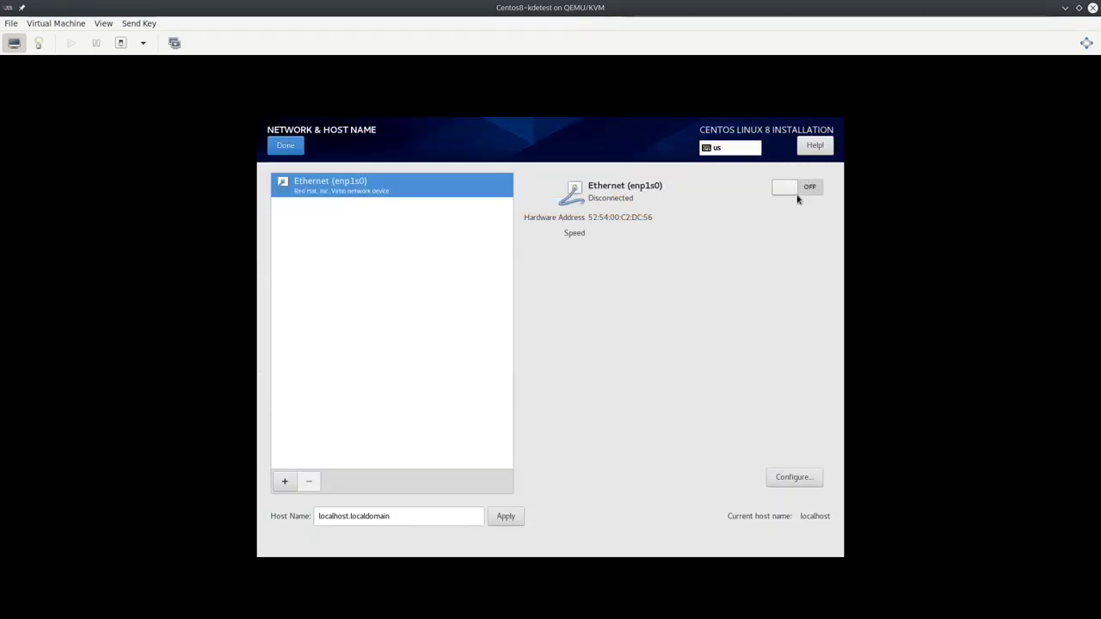
left_click(797, 192)
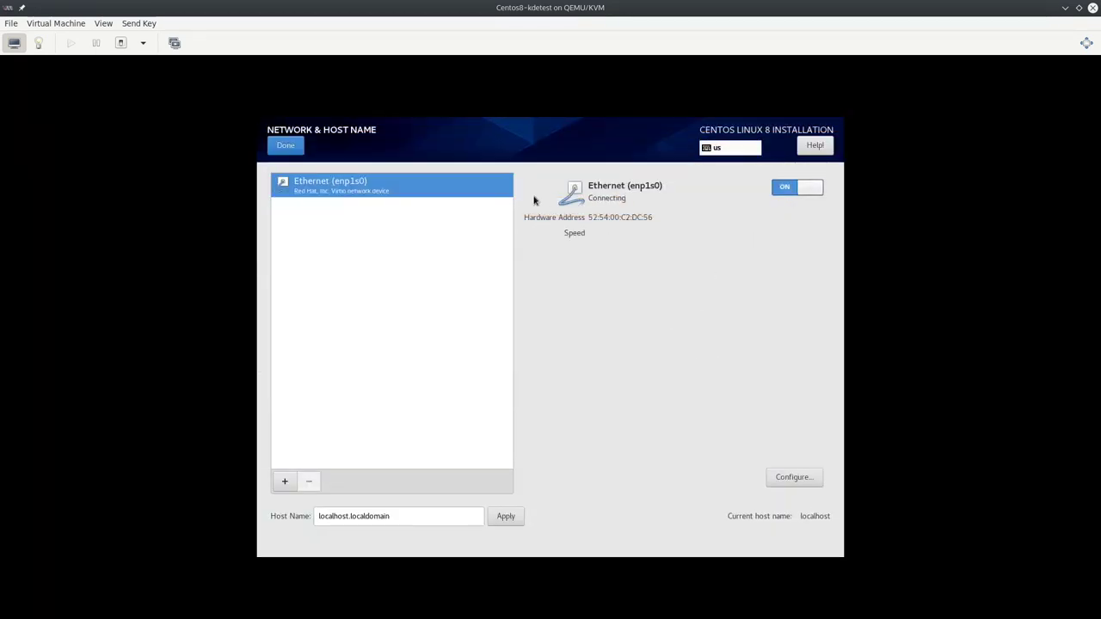
triple_click(429, 516)
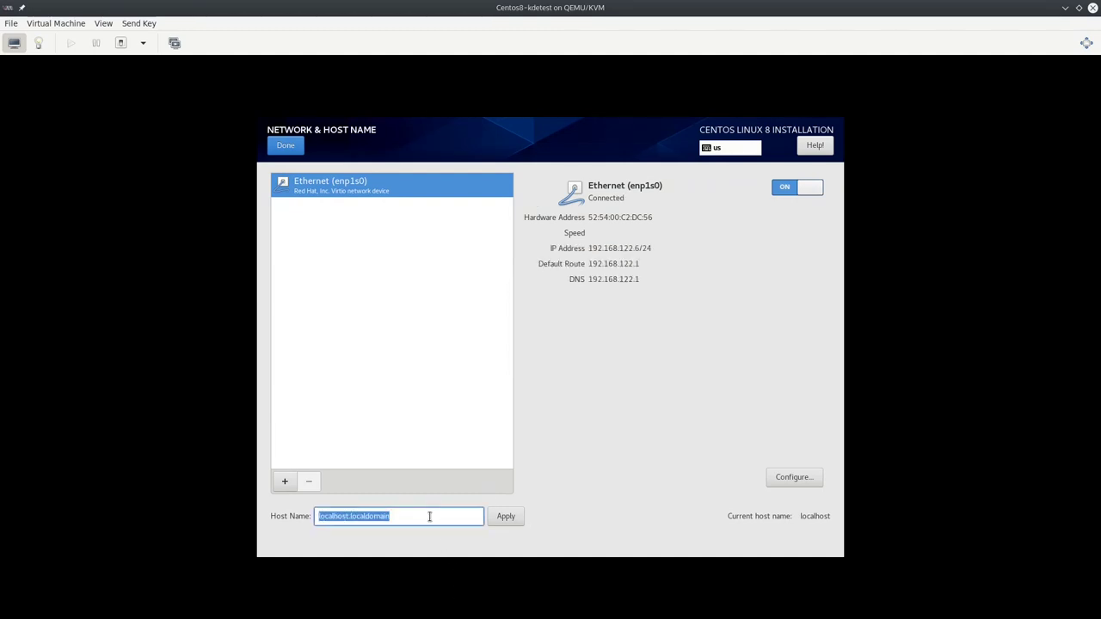
type("cent")
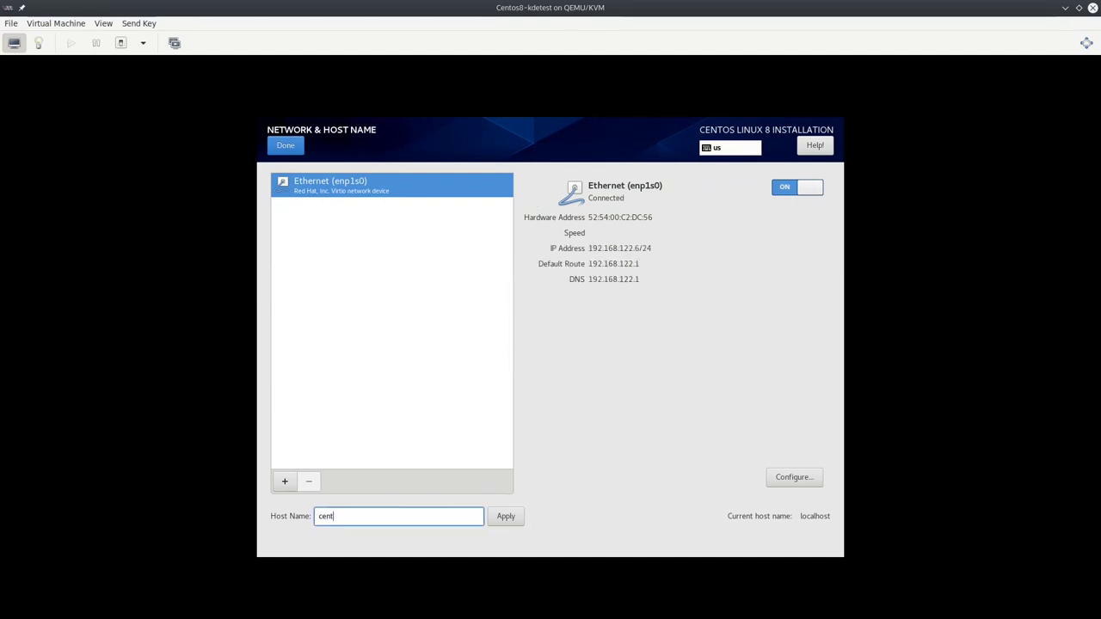
type("os8test.nat")
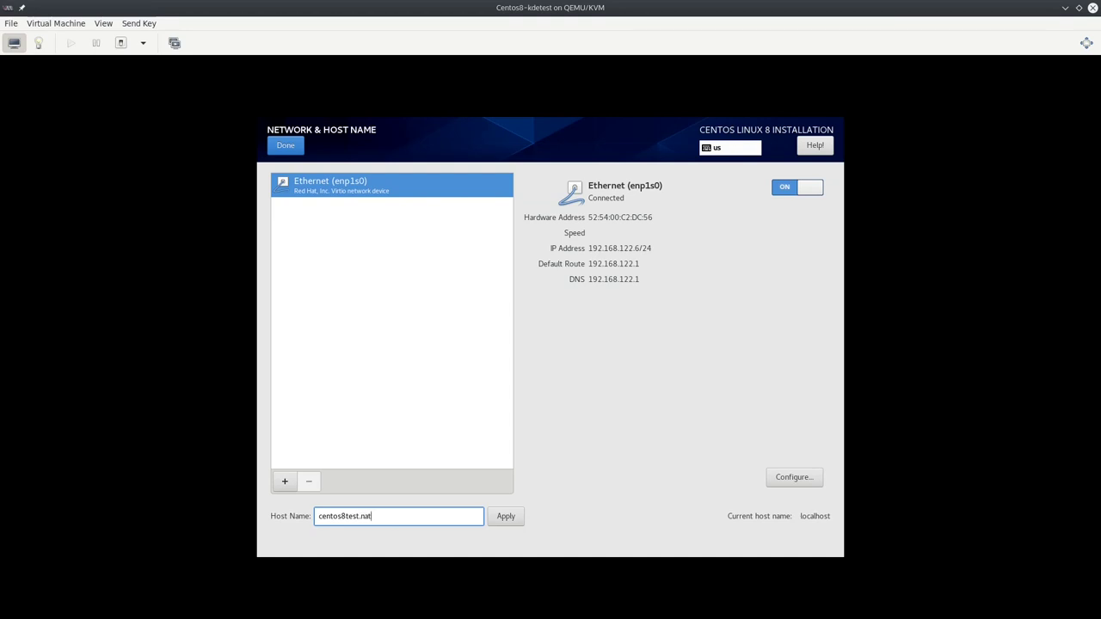
type("domain")
left_click(506, 516)
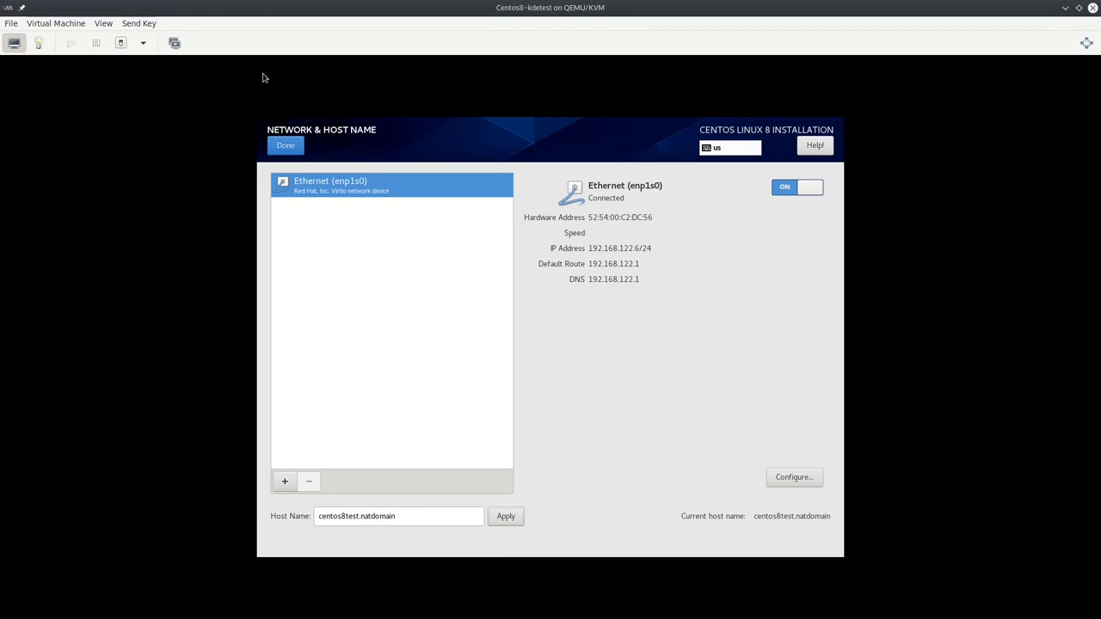
left_click(279, 146)
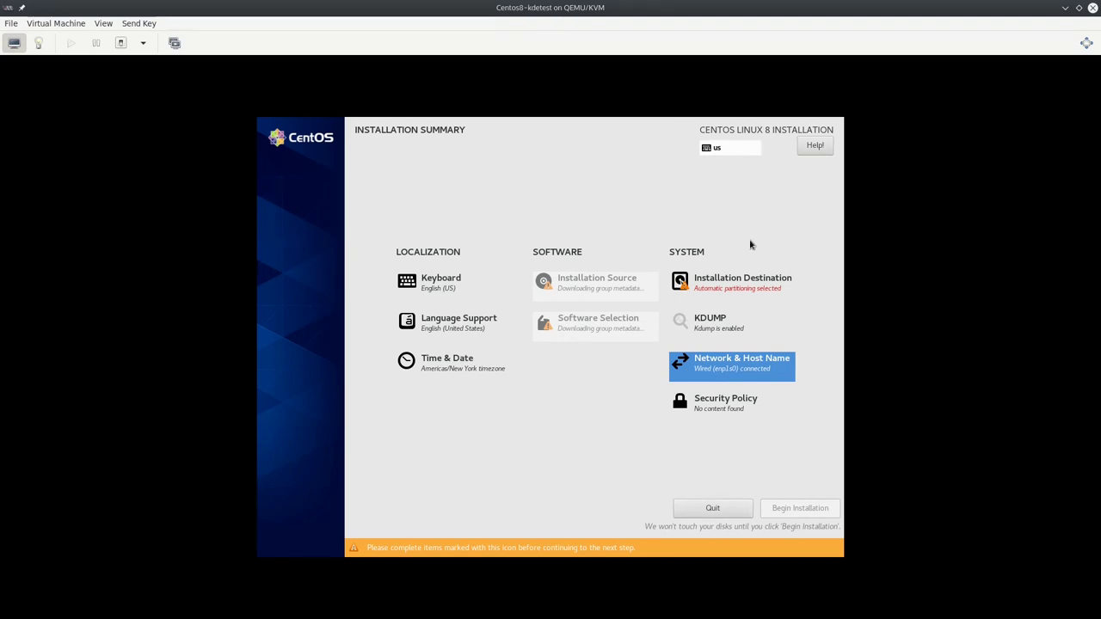
Step: Accept the 20 GiB vda disk with automatic storage configuration as the installation destination
left_click(779, 289)
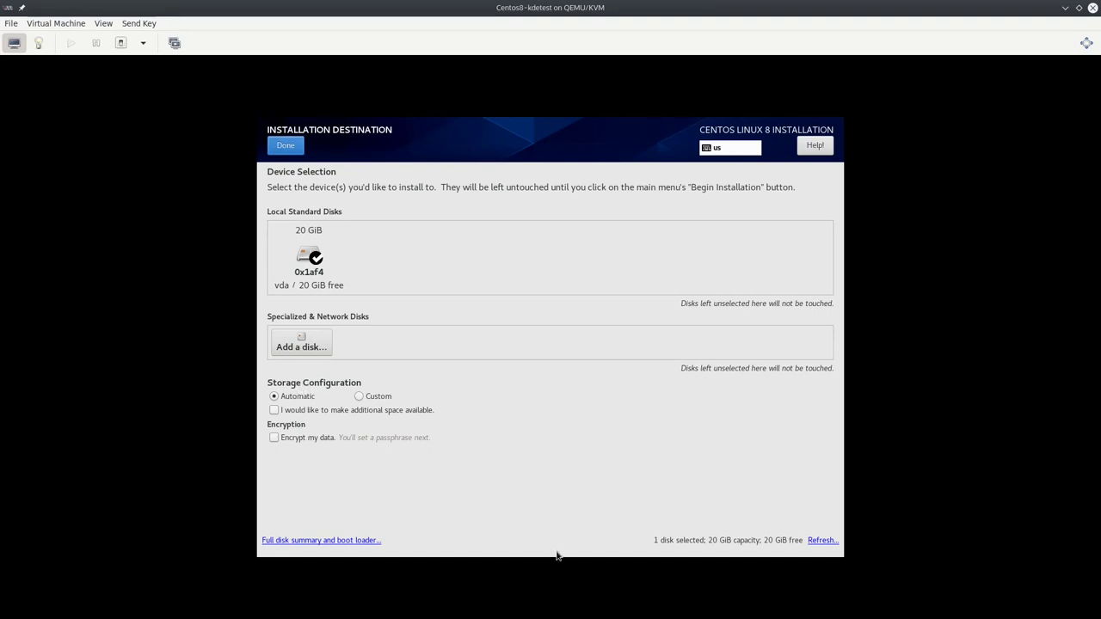
left_click(286, 146)
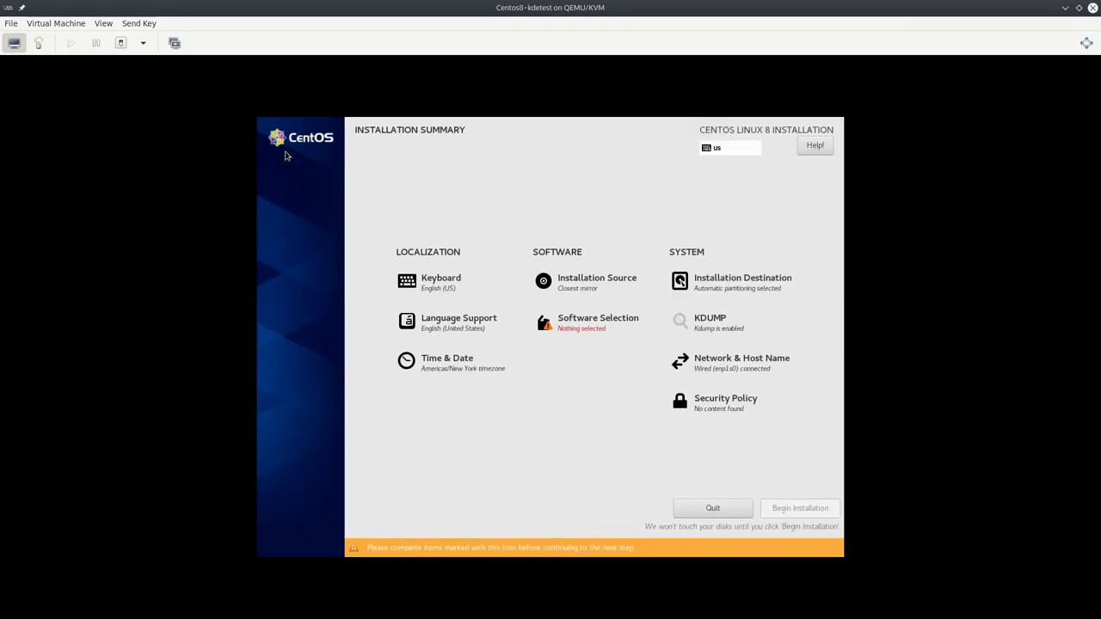
Step: Inspect the additional repository options of the installation source using a temporary entry, and remove that entry
left_click(585, 287)
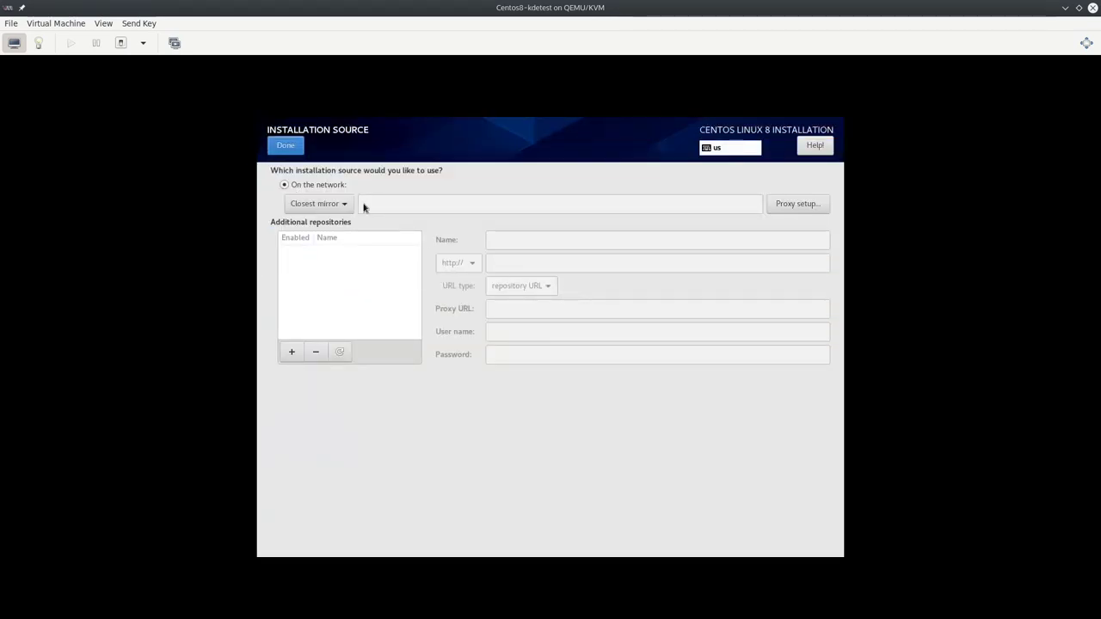
left_click(292, 352)
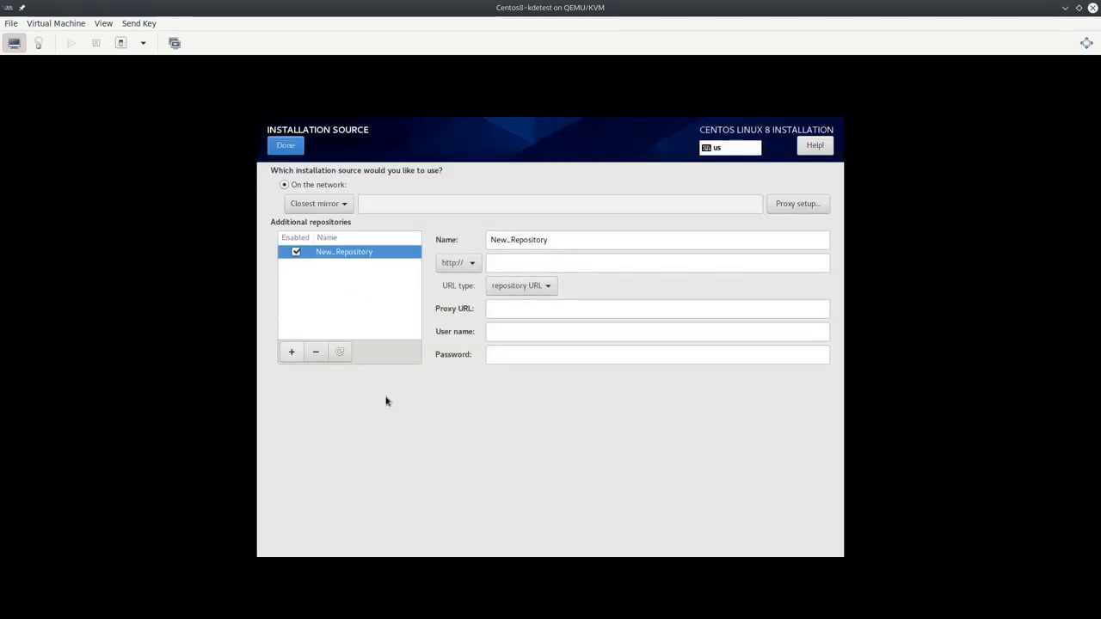
triple_click(555, 239)
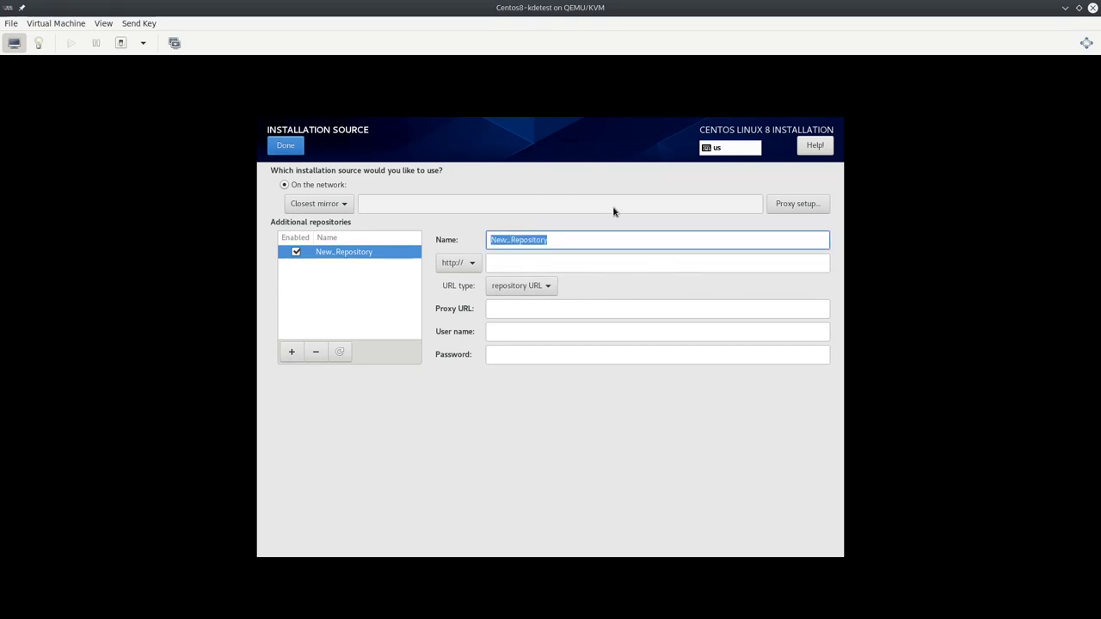
left_click(547, 289)
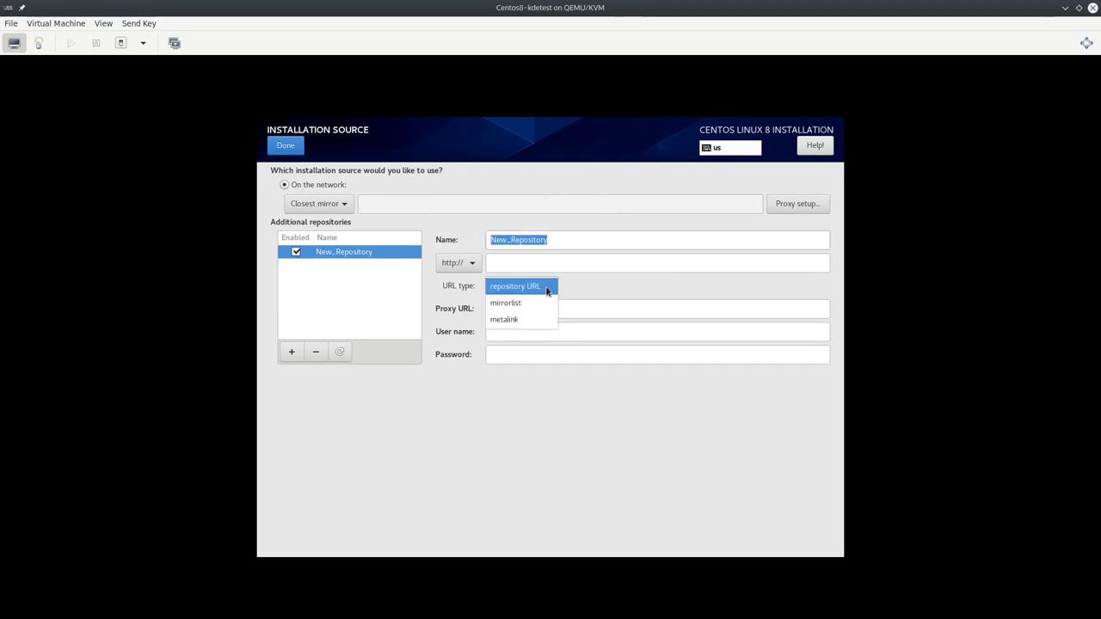
left_click(627, 265)
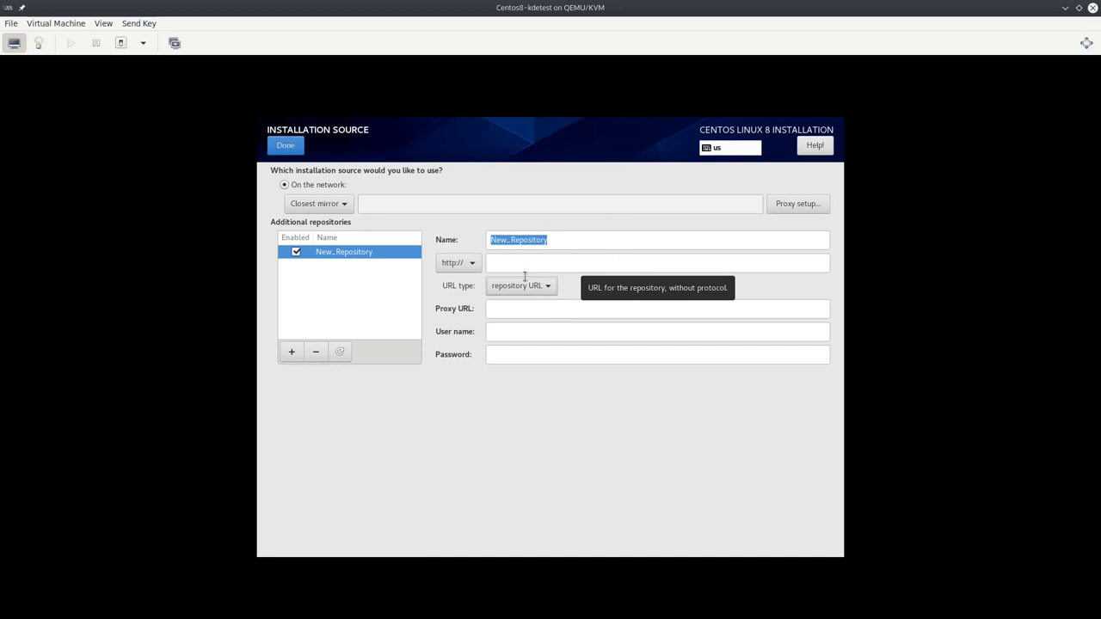
left_click(316, 352)
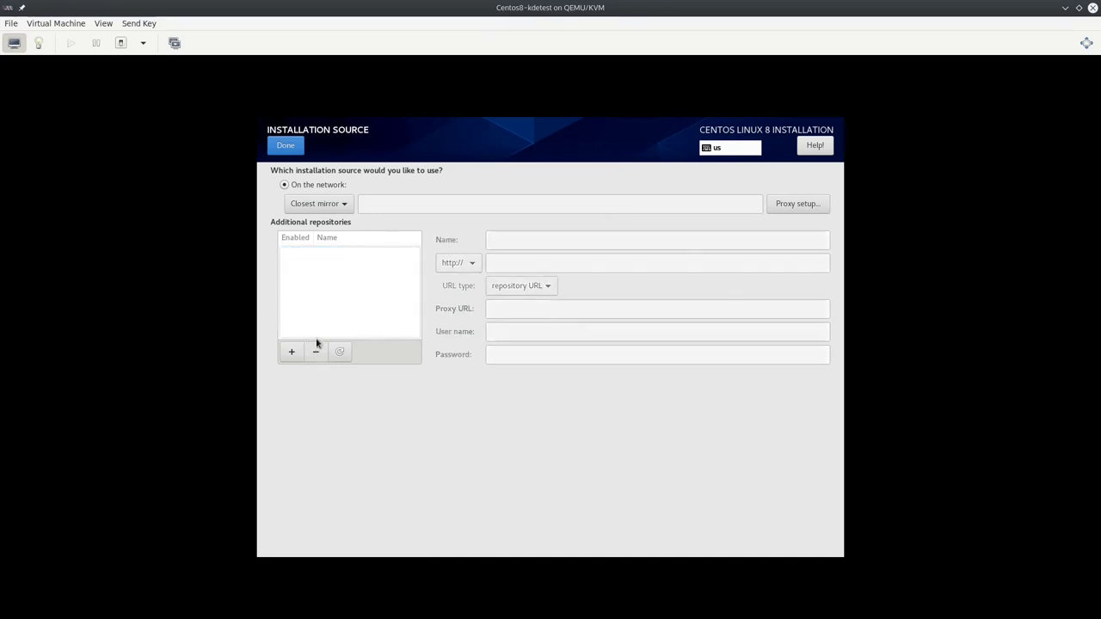
left_click(286, 146)
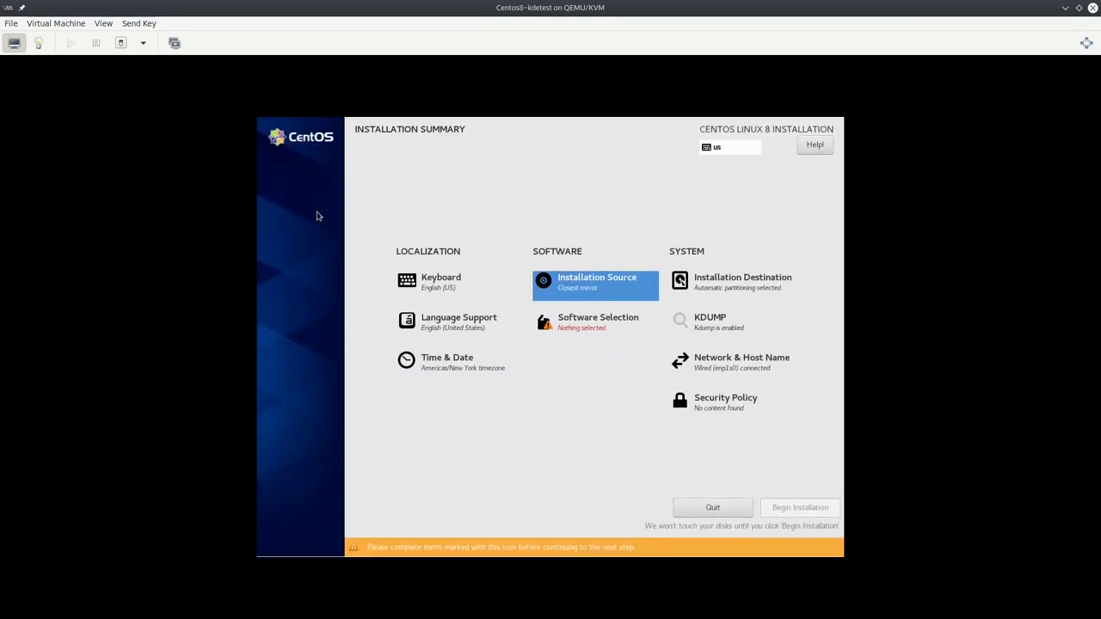
Step: Examine the additional software offered for the Server with GUI, Minimal Install, Workstation, Virtualization Host and Custom Operating System base environments
left_click(601, 322)
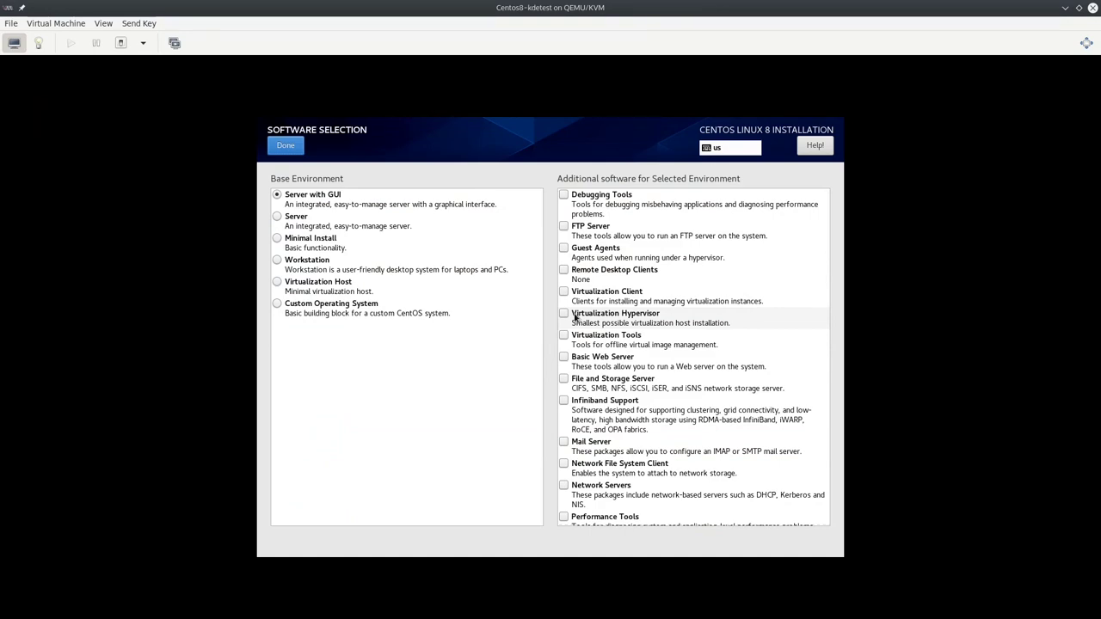
scroll(700, 253, "down", 8)
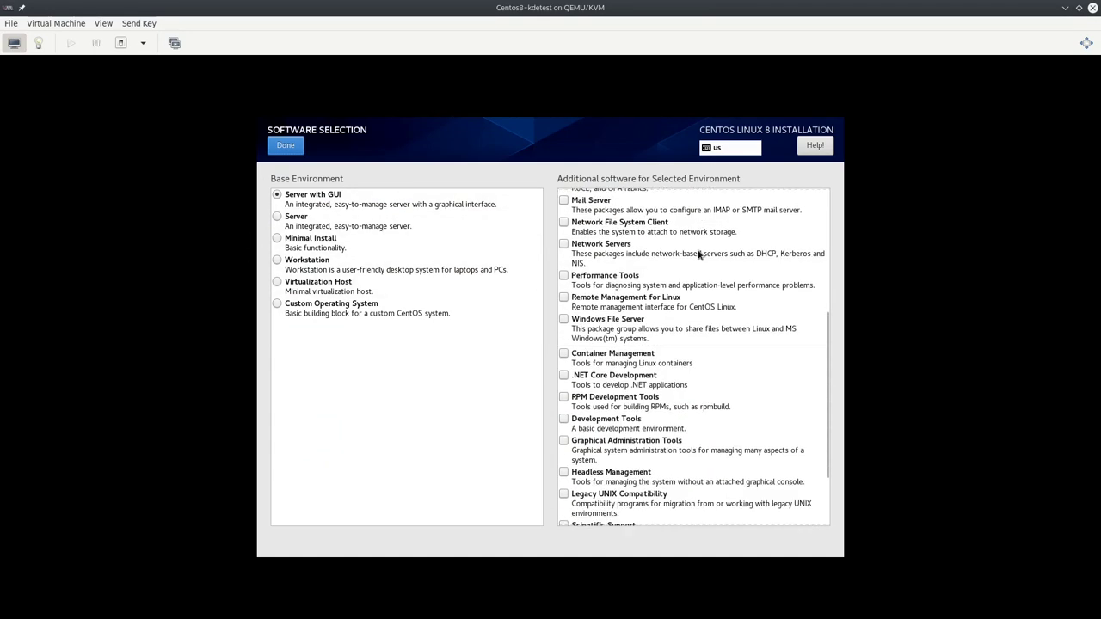
scroll(700, 253, "up", 8)
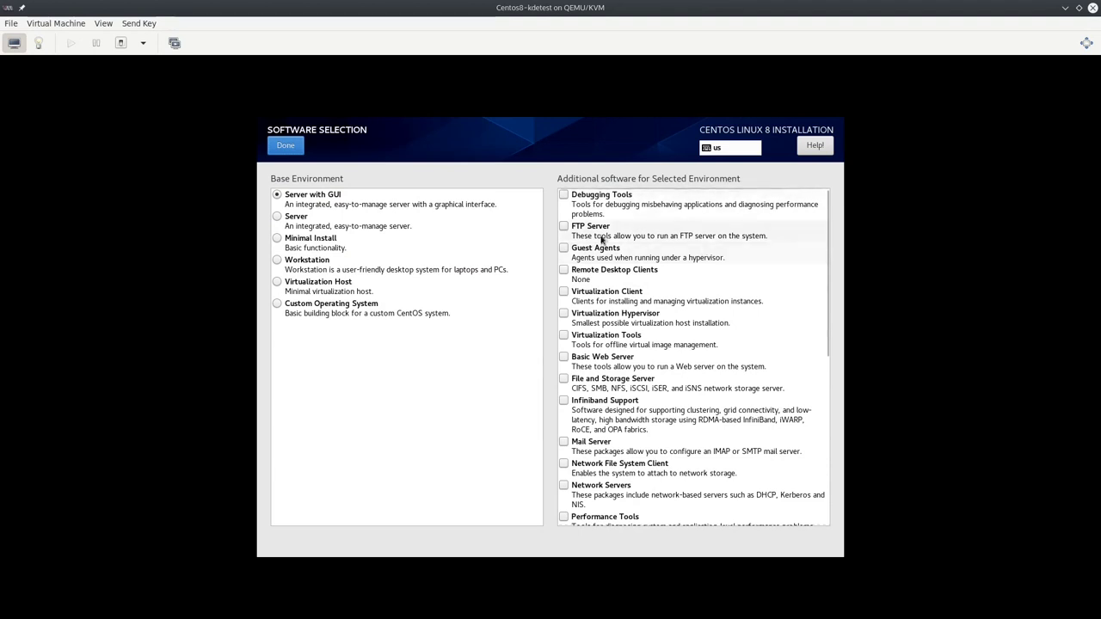
left_click(284, 242)
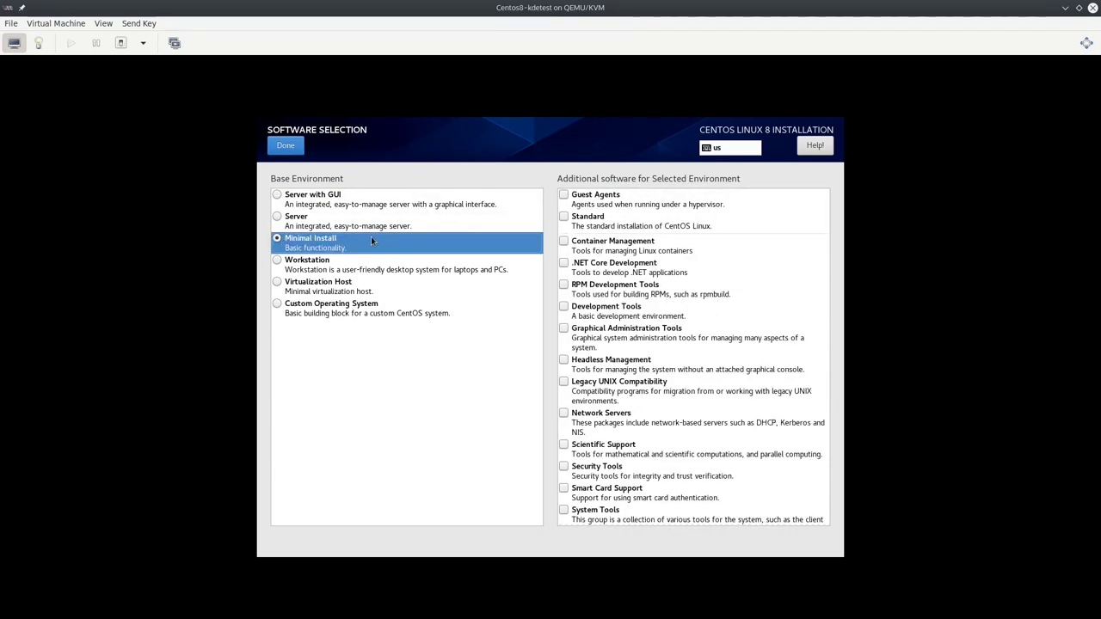
left_click(338, 264)
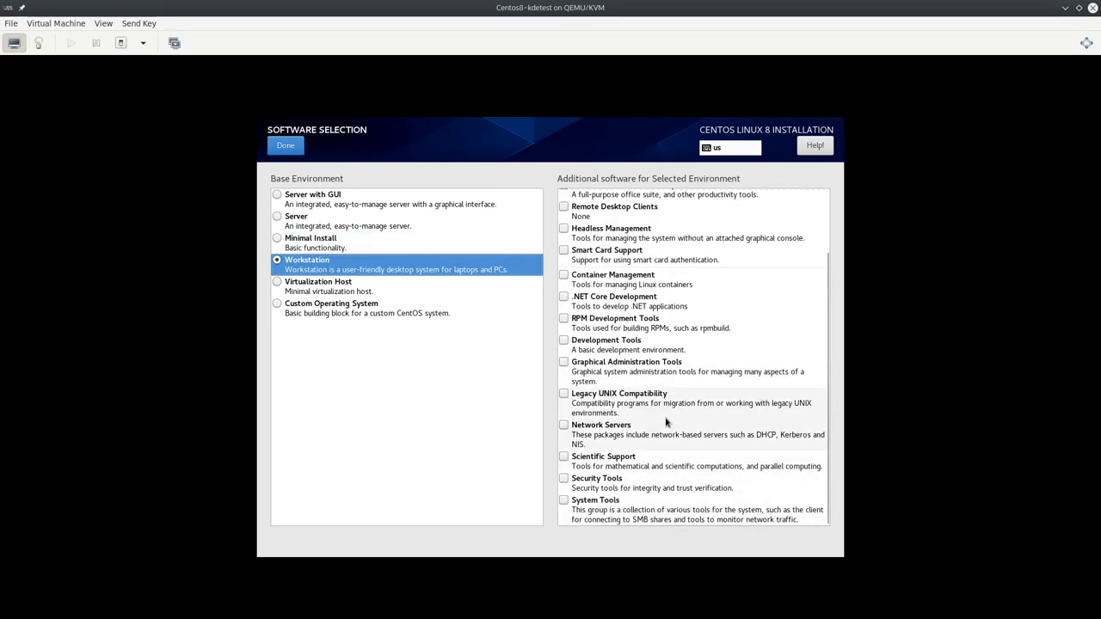
left_click(303, 290)
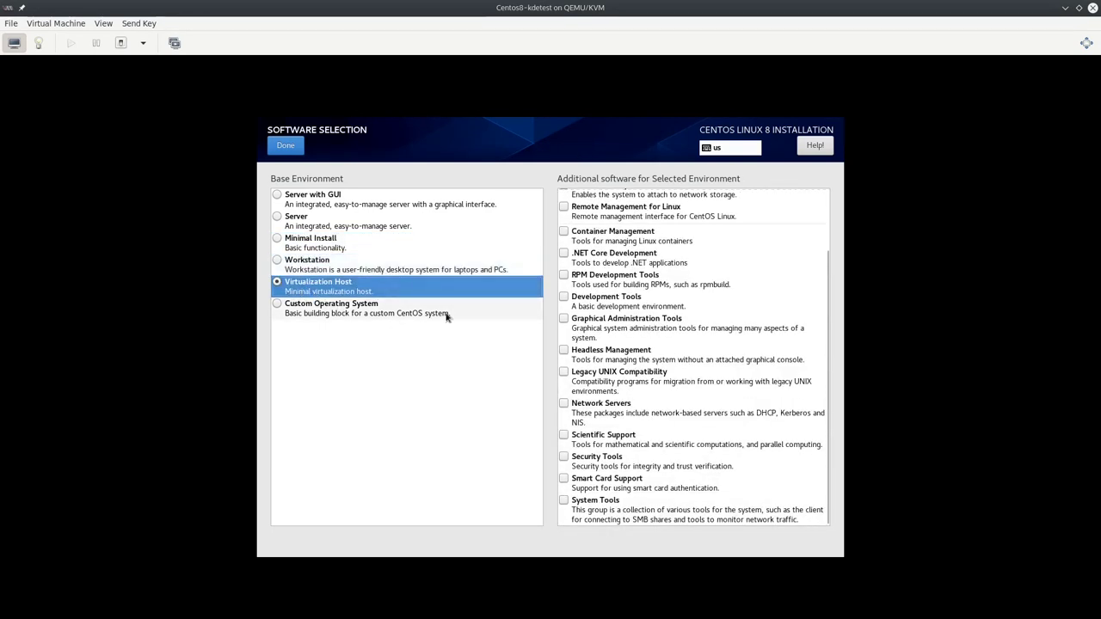
scroll(675, 315, "up", 2)
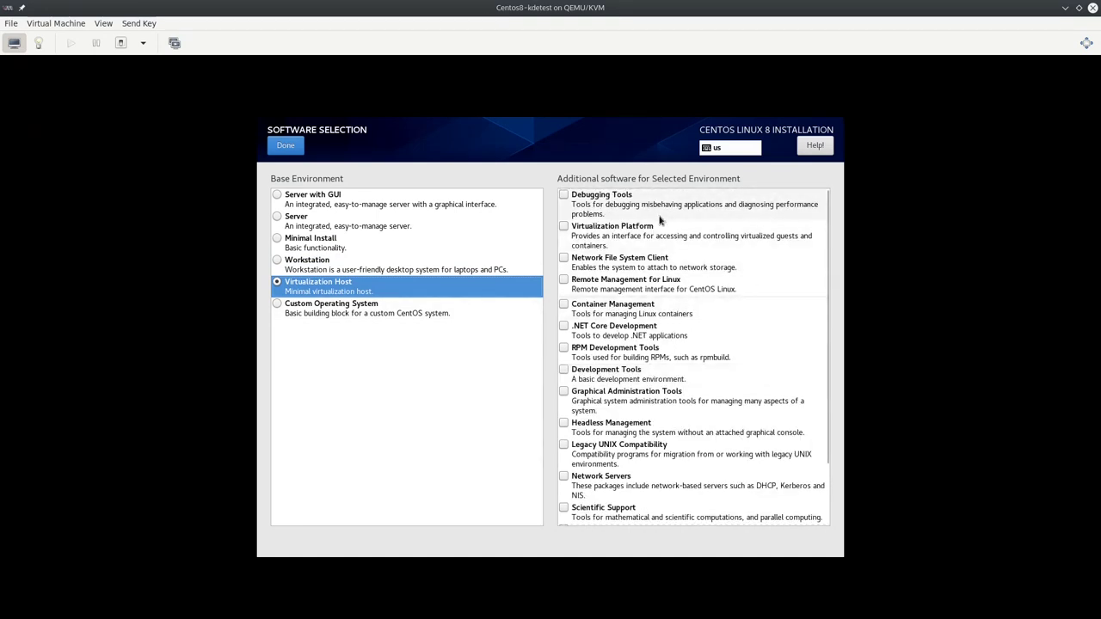
scroll(665, 314, "down", 2)
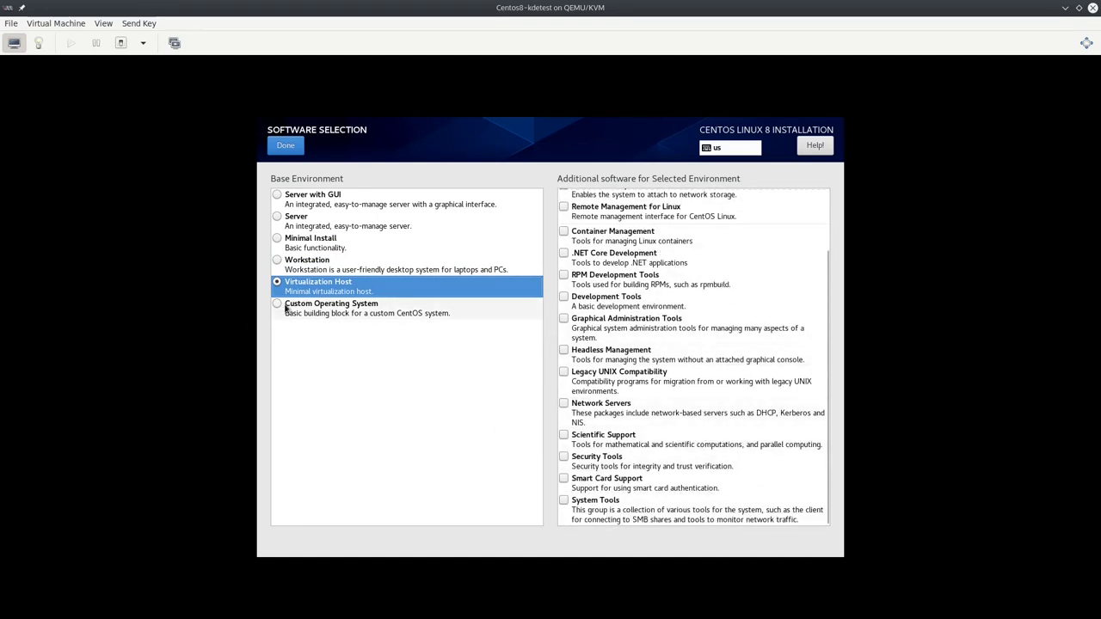
left_click(325, 316)
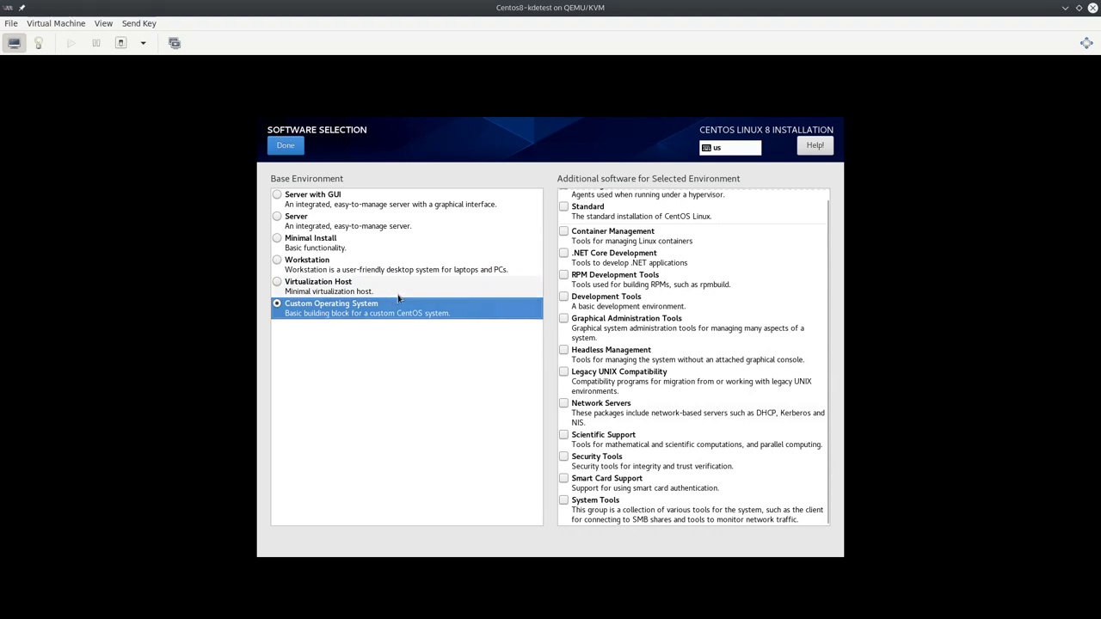
scroll(713, 303, "up", 1)
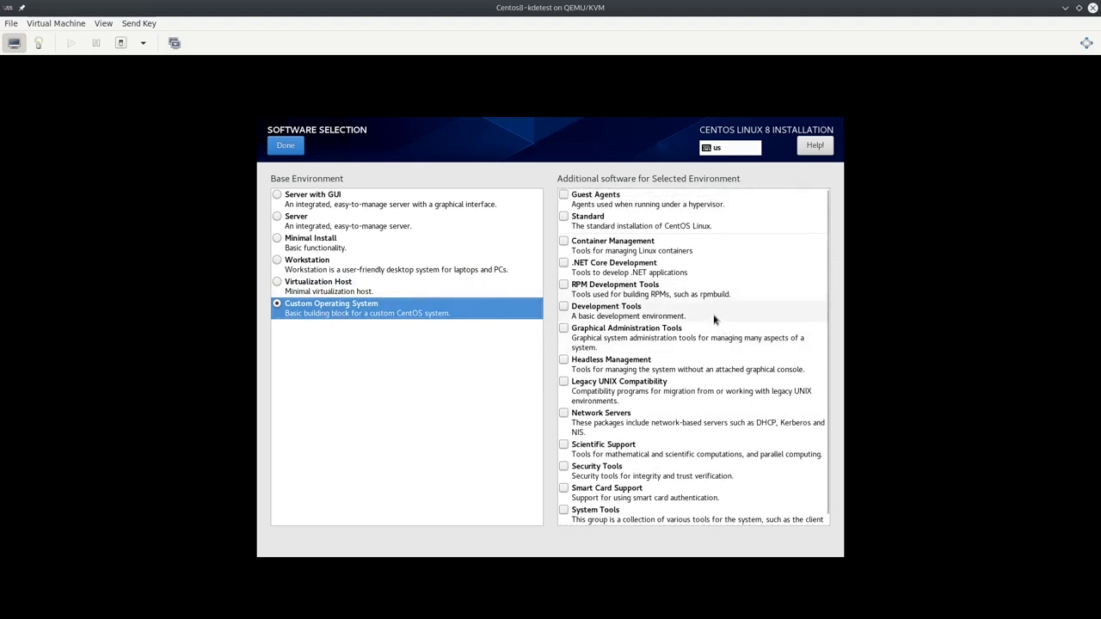
scroll(715, 301, "down", 1)
scroll(721, 299, "up", 1)
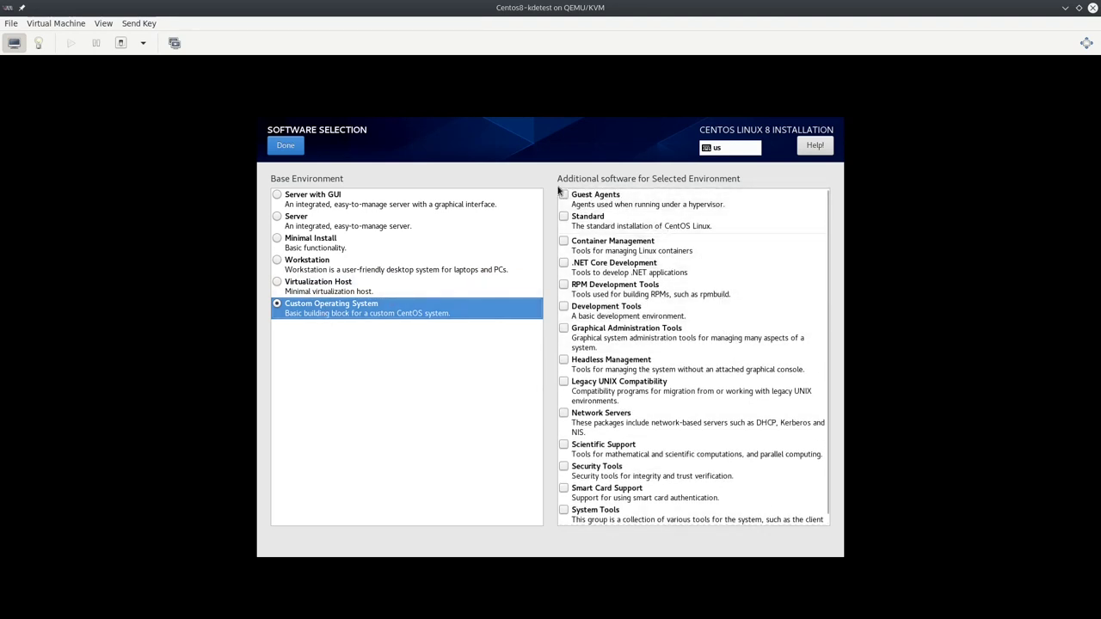
Step: Select the Minimal Install base environment with only Guest Agents as additional software
left_click(293, 249)
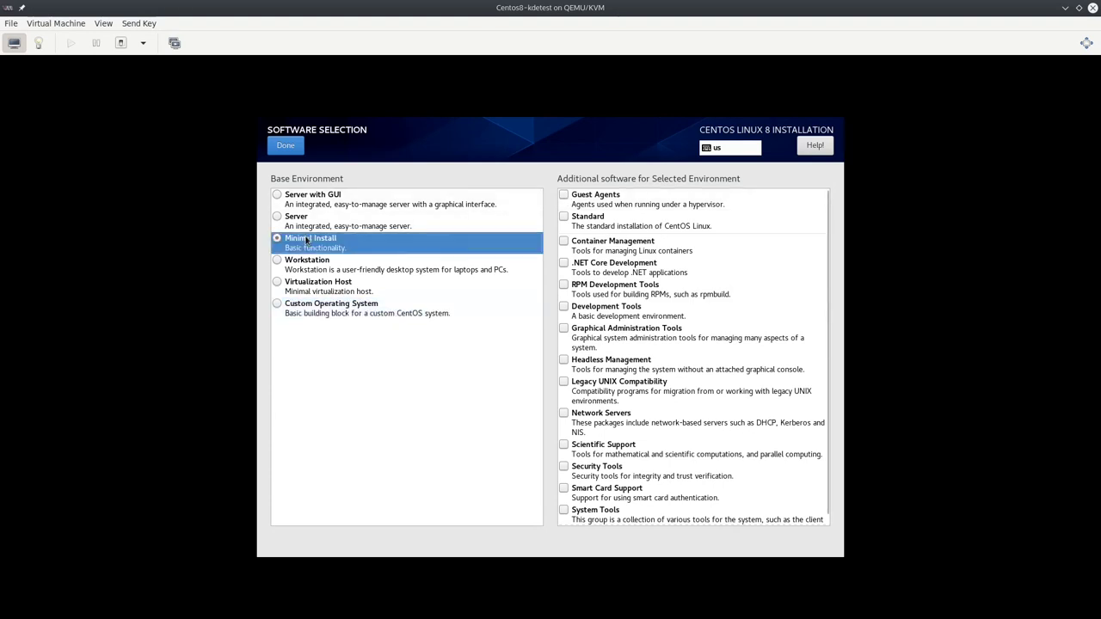
left_click(565, 195)
left_click(566, 196)
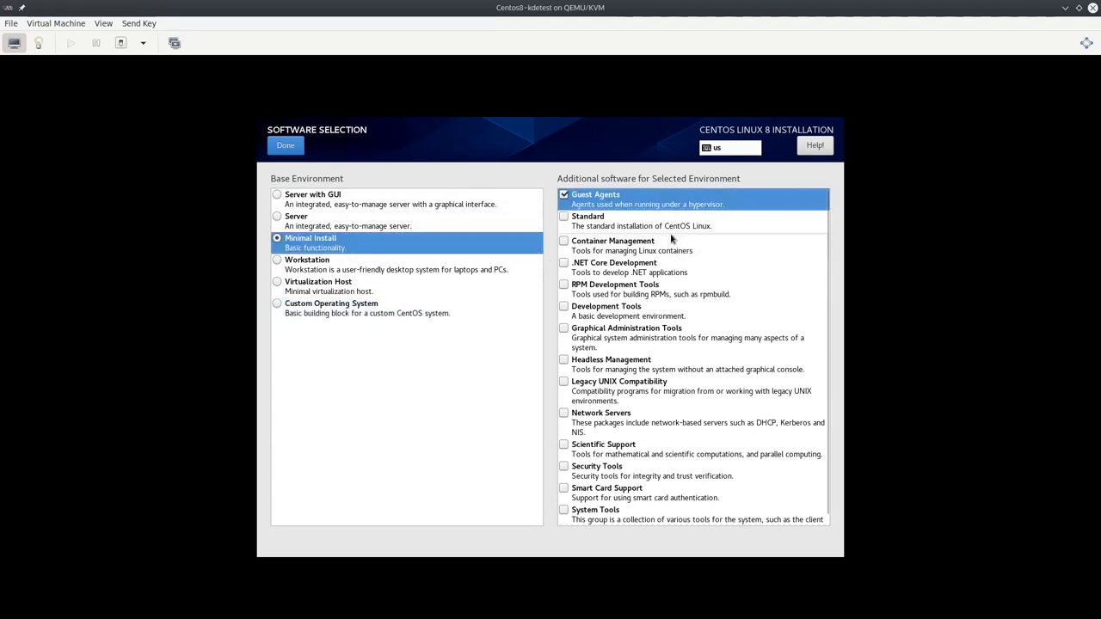
left_click(564, 218)
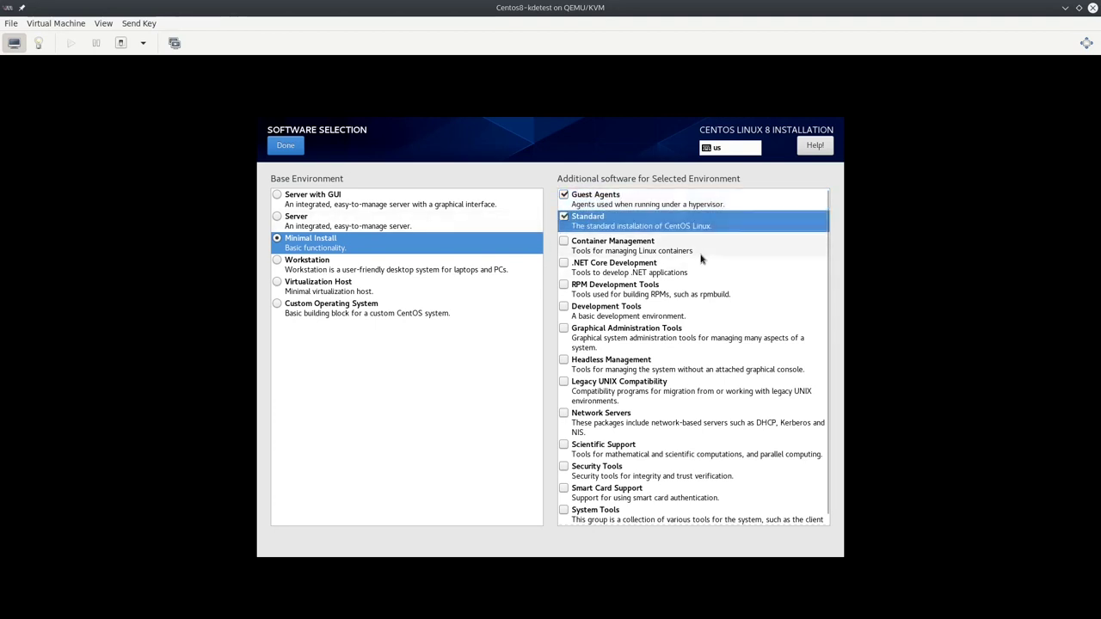
left_click(565, 197)
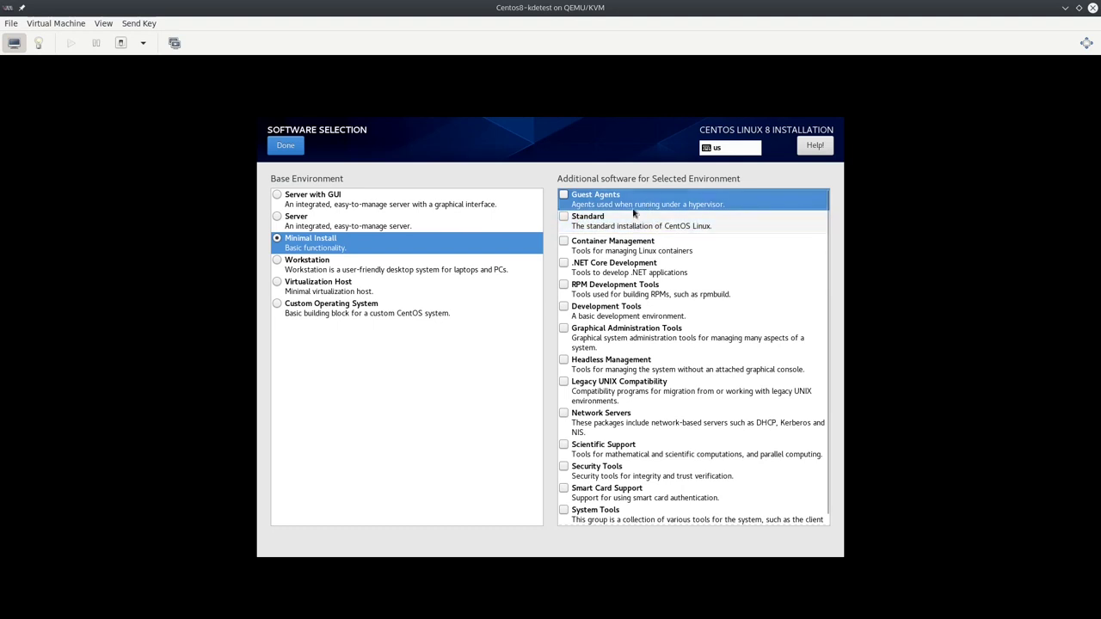
left_click(564, 196)
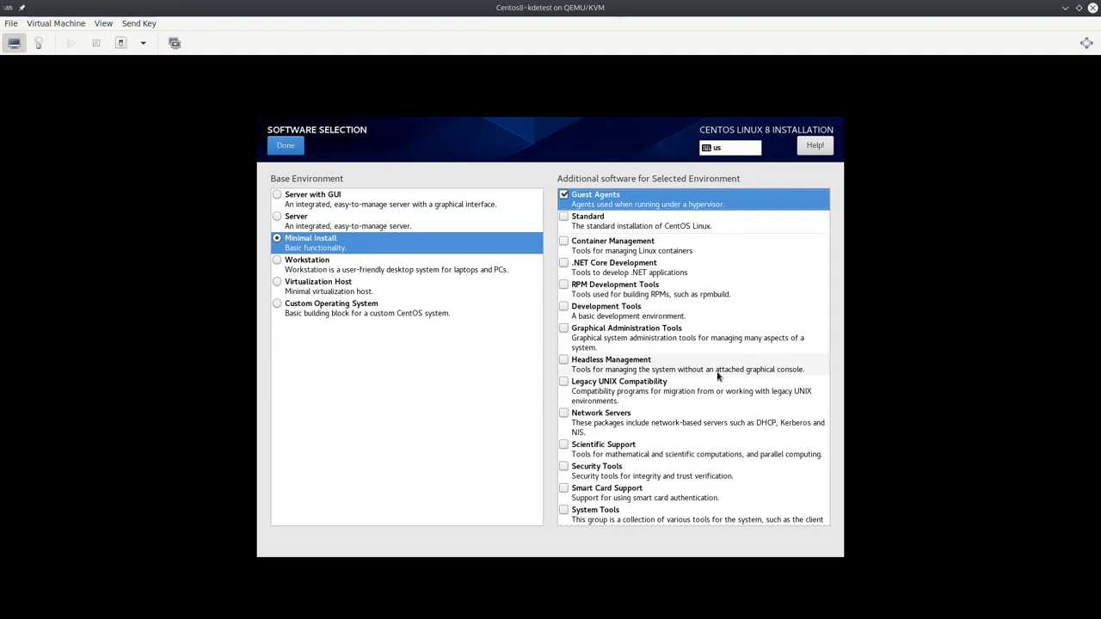
Step: Add Headless Management to the Minimal Install additional software and review the other offered groups down to System Tools
scroll(662, 322, "down", 1)
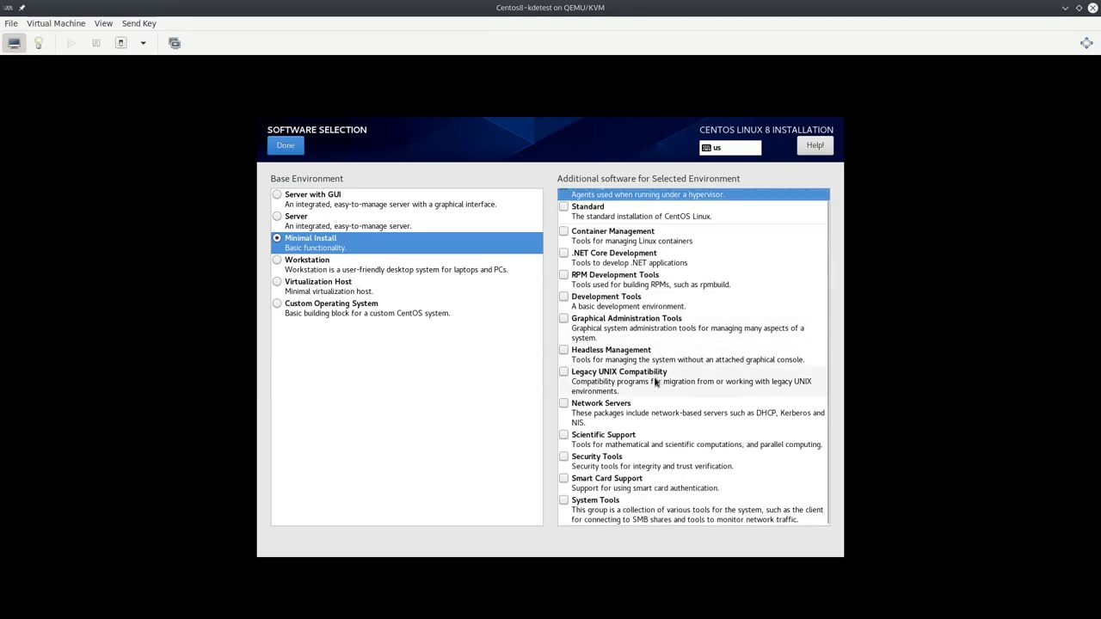
left_click(614, 356)
scroll(621, 358, "up", 1)
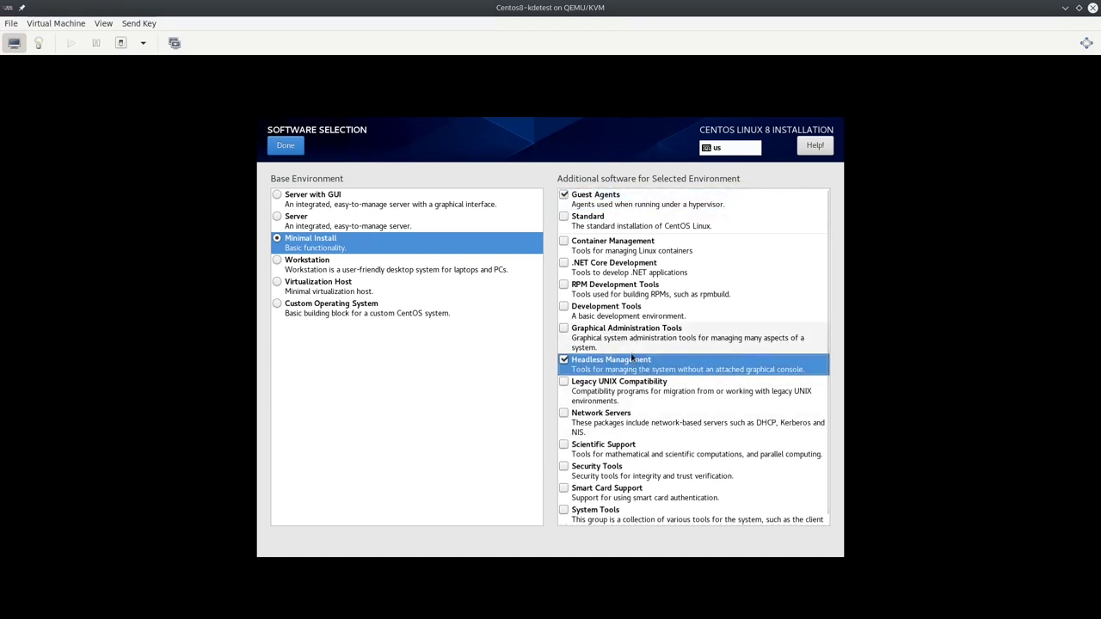
scroll(632, 358, "down", 1)
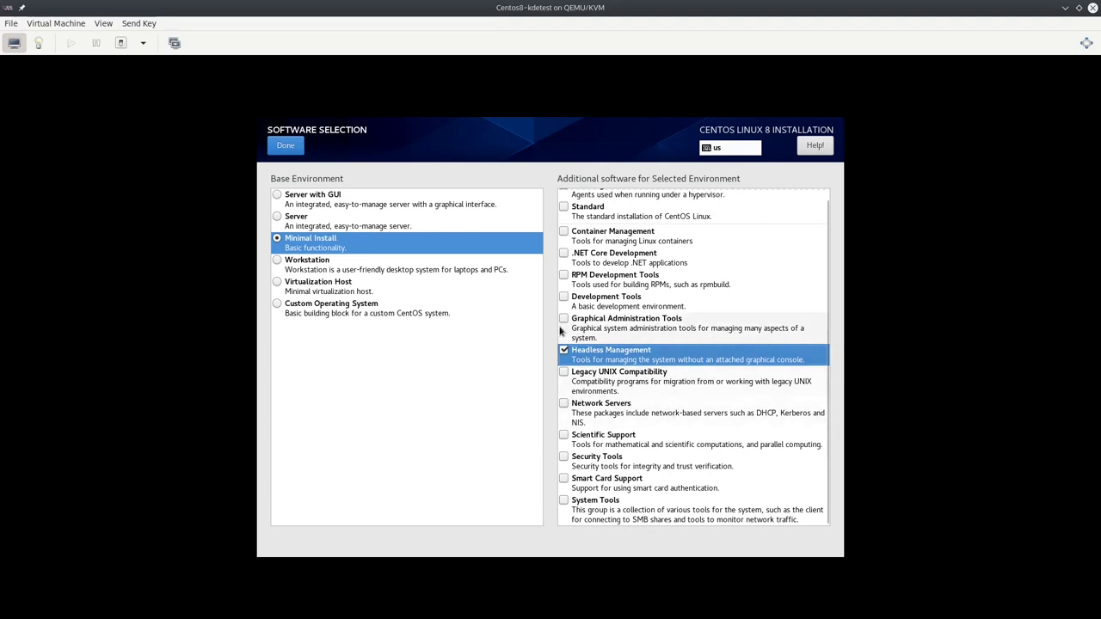
scroll(671, 228, "up", 1)
scroll(660, 353, "down", 1)
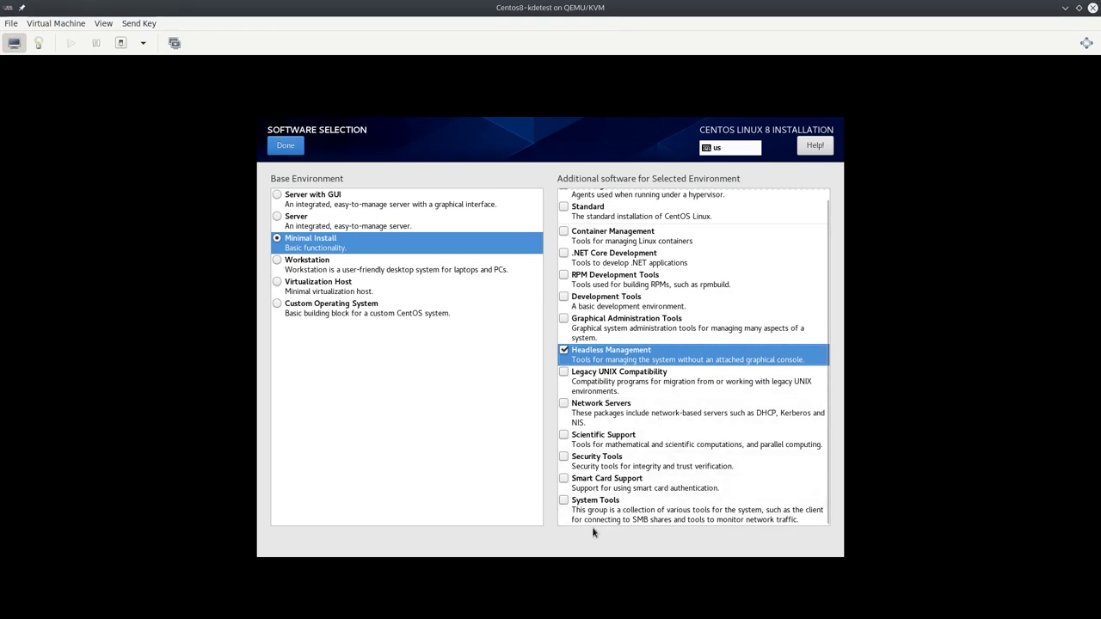
scroll(645, 490, "up", 1)
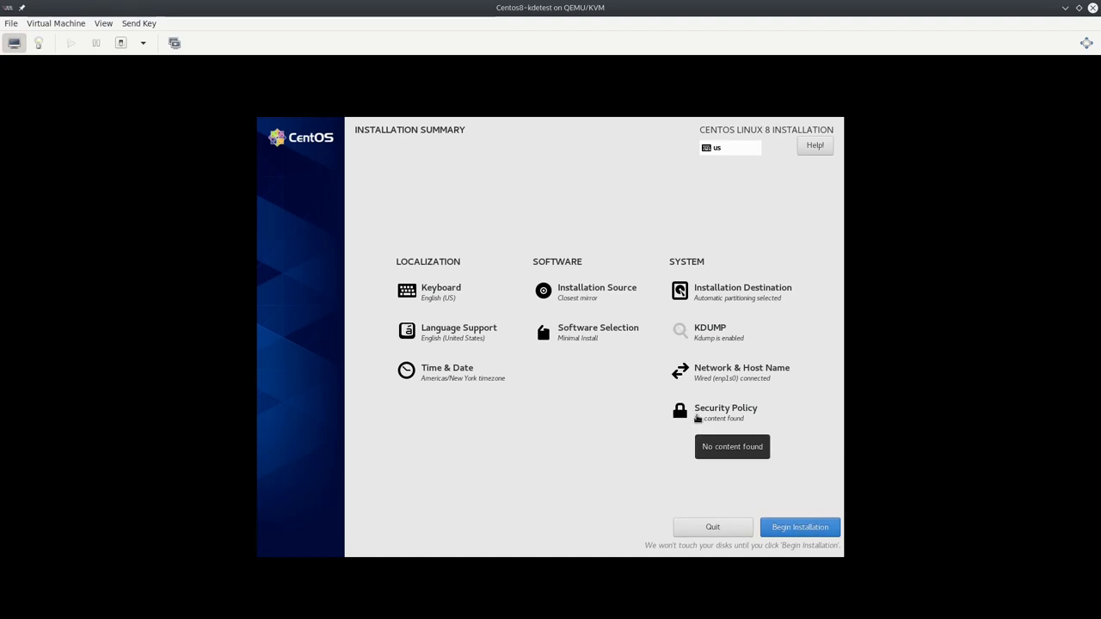
Step: Begin the CentOS installation with the configured settings and open the root password settings
left_click(814, 528)
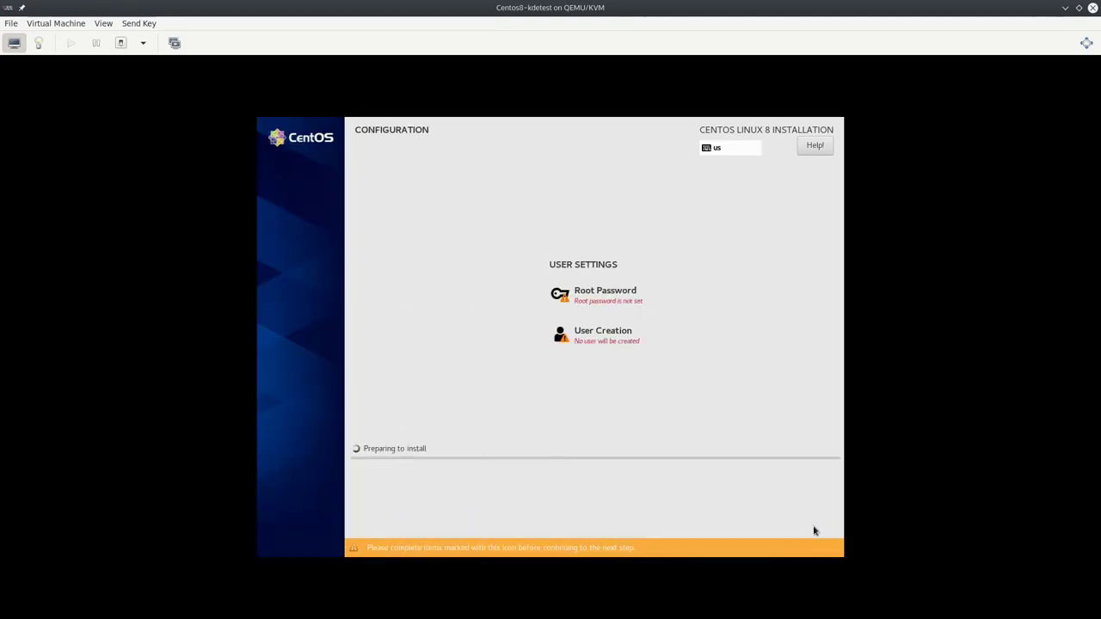
left_click(606, 301)
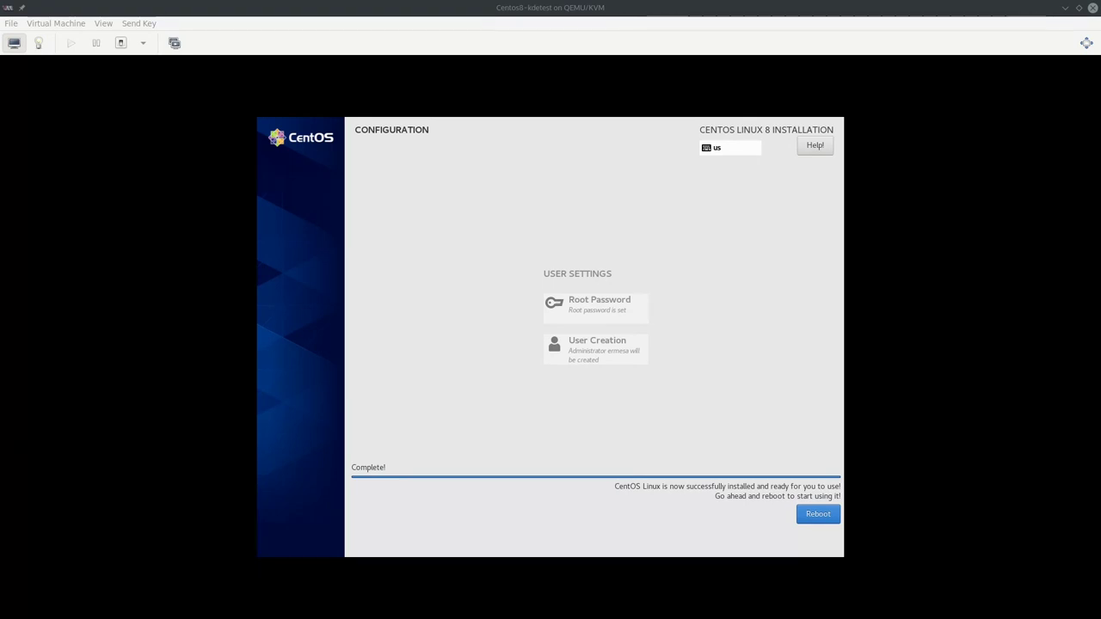
Step: Reboot the virtual machine into the installed CentOS system
left_click(812, 515)
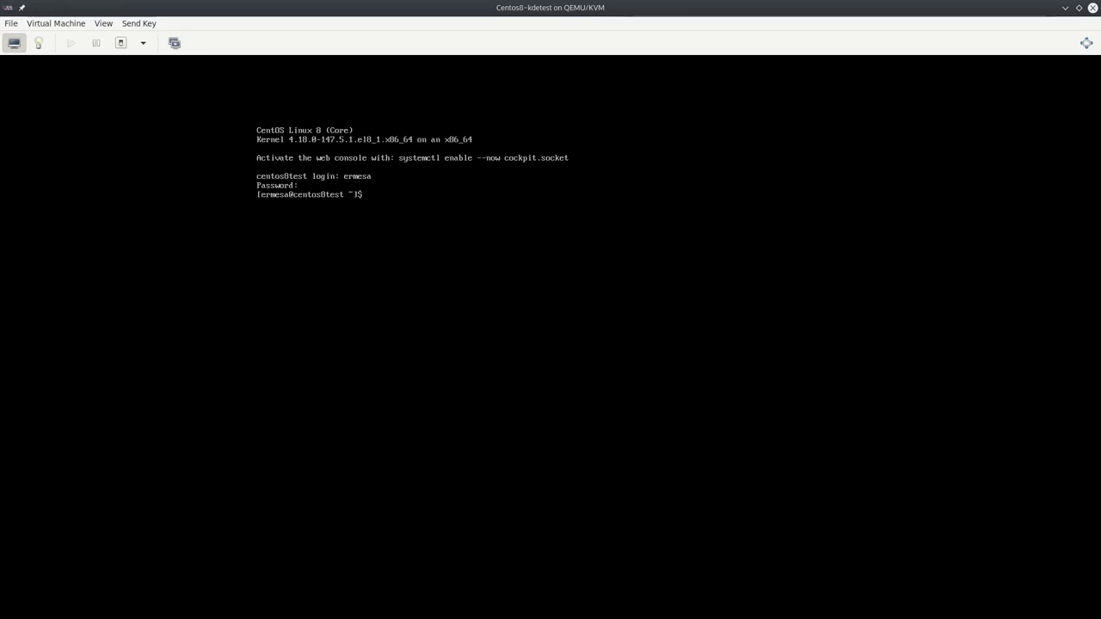
Step: Enter the package installation command "sudo dnf install http" at the shell prompt
type("sudo dnf install http")
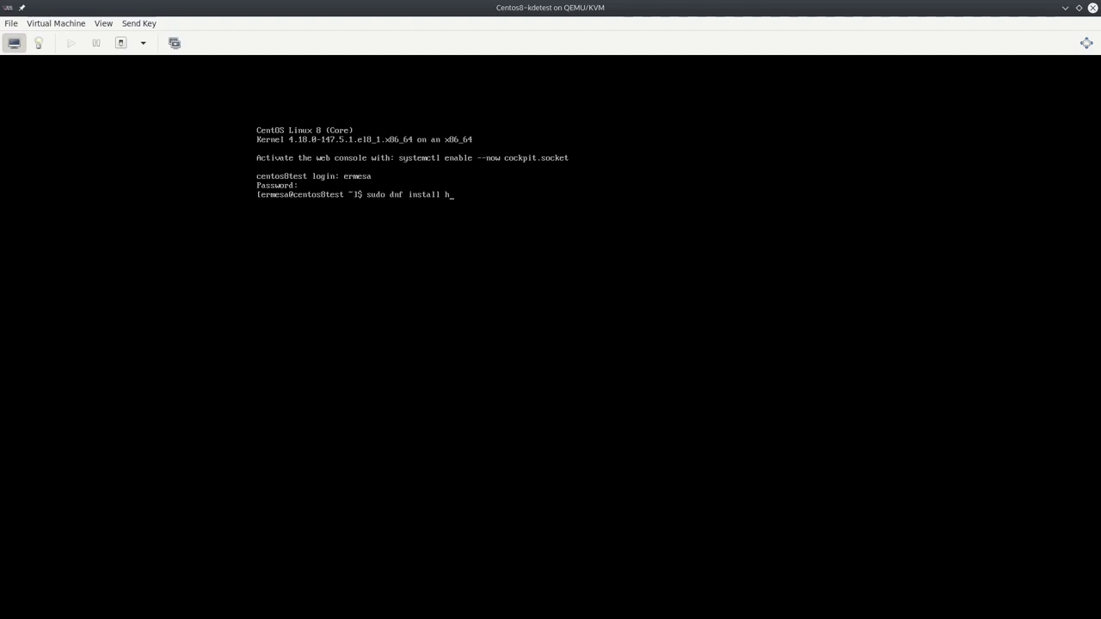